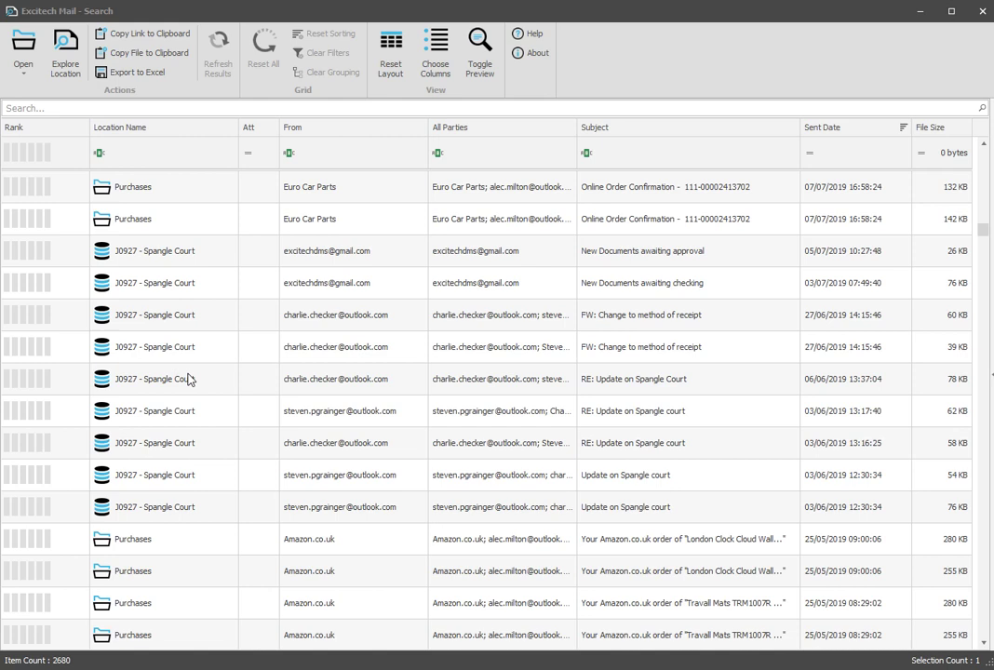
Step: Filter the Att column to exactly 2 attachments, leaving 25 emails
double_click(187, 379)
click(270, 128)
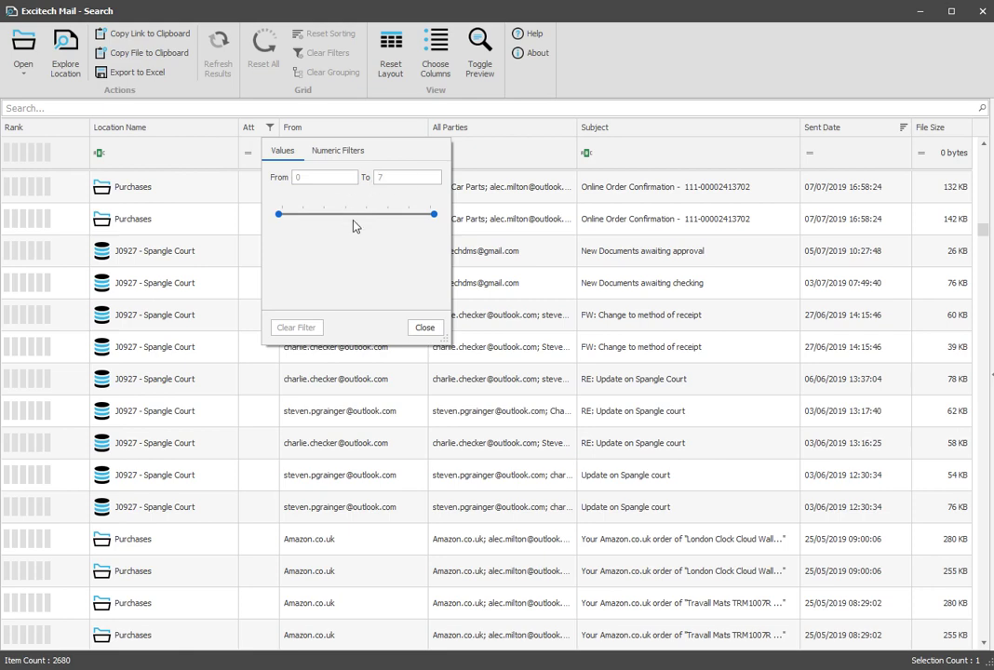
drag(277, 215, 325, 217)
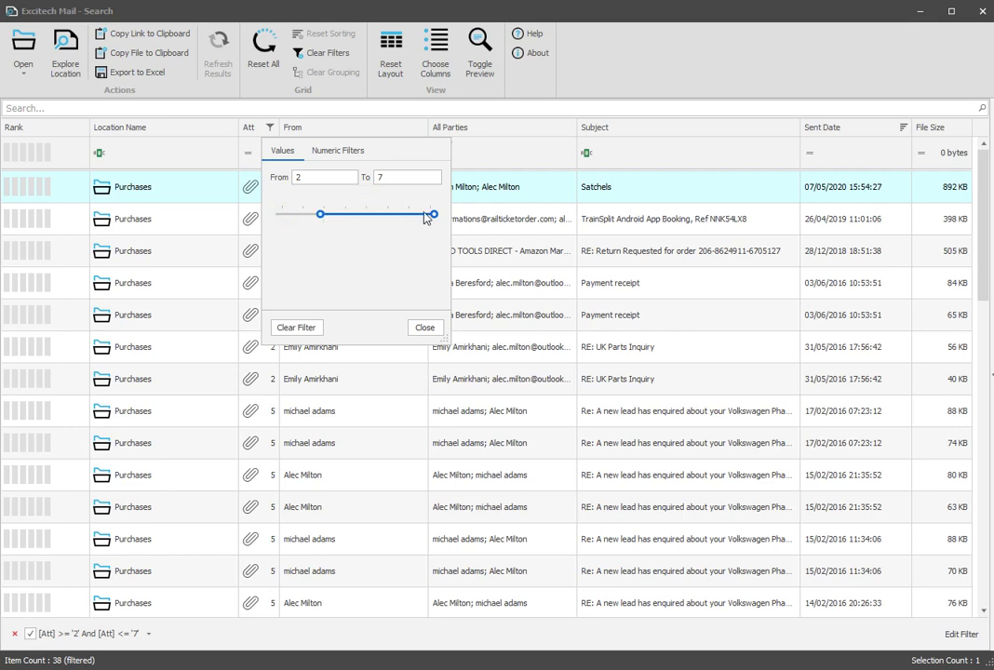
drag(433, 214, 368, 222)
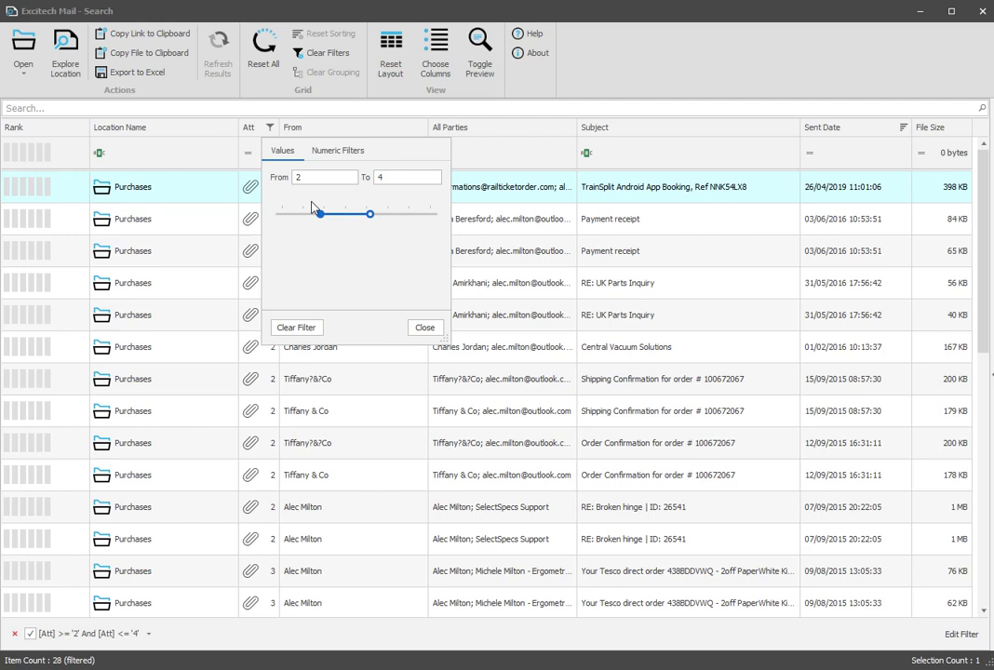
drag(371, 219, 325, 219)
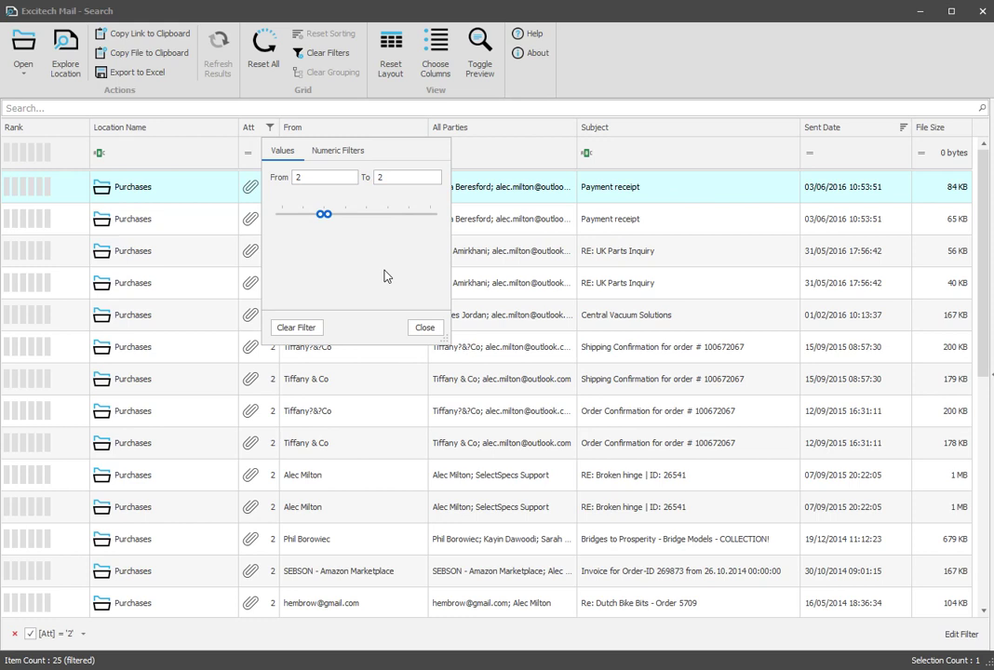
click(421, 329)
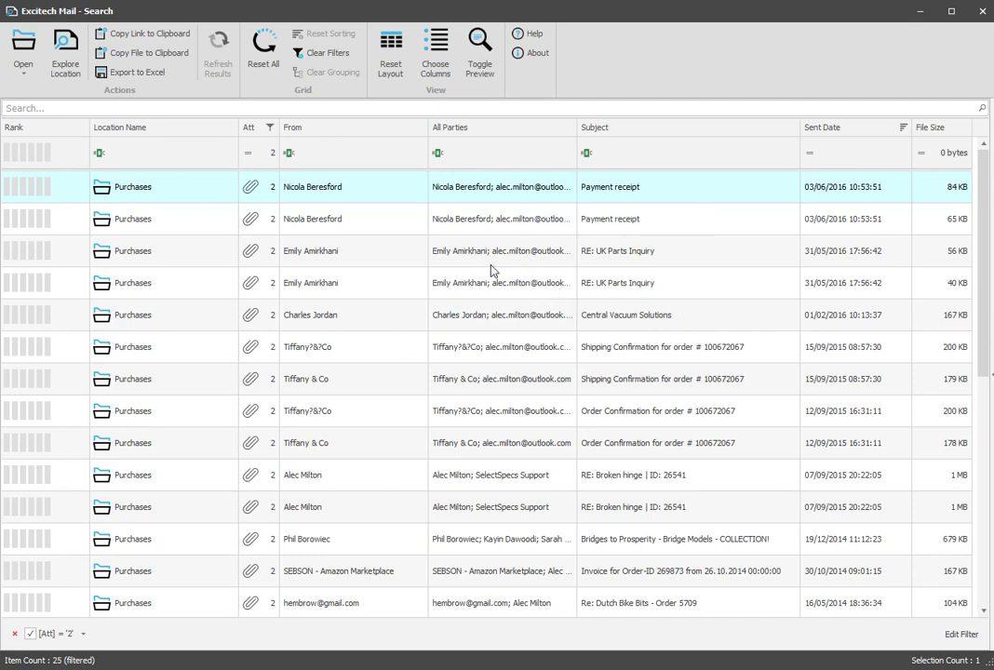
Step: Add the hidden Attachment Names column from the Column Chooser between the Att and From columns
click(623, 133)
right_click(622, 133)
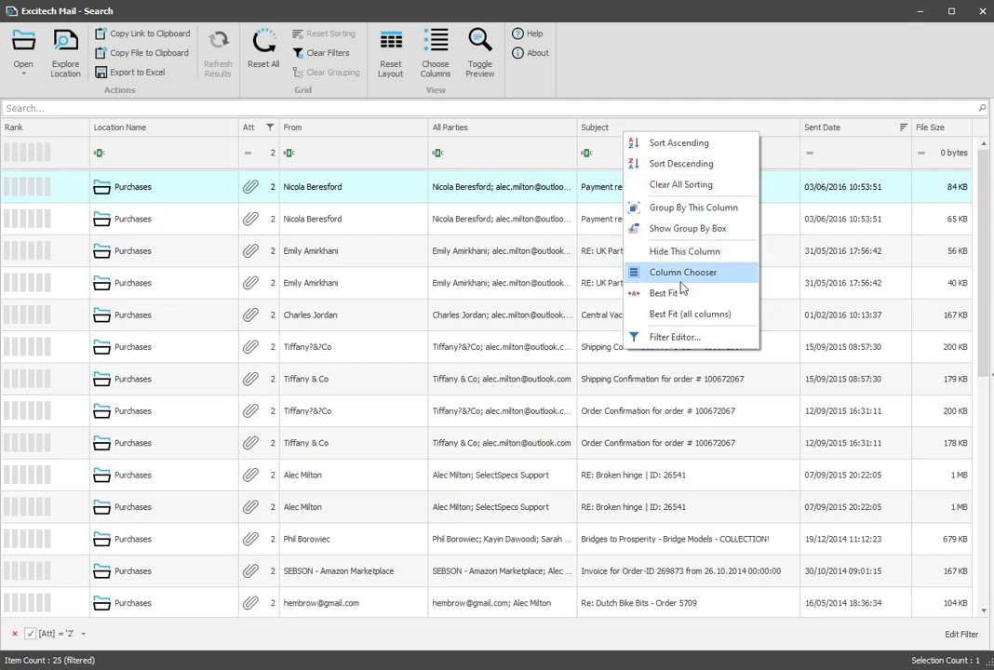
click(437, 47)
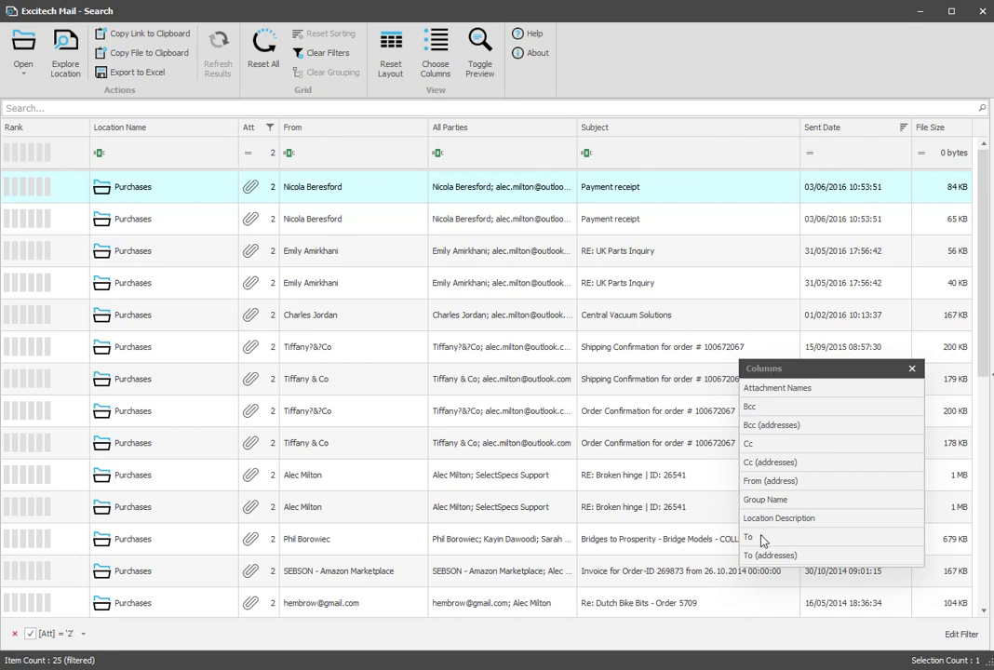
click(769, 389)
drag(768, 391, 565, 126)
drag(430, 121, 323, 139)
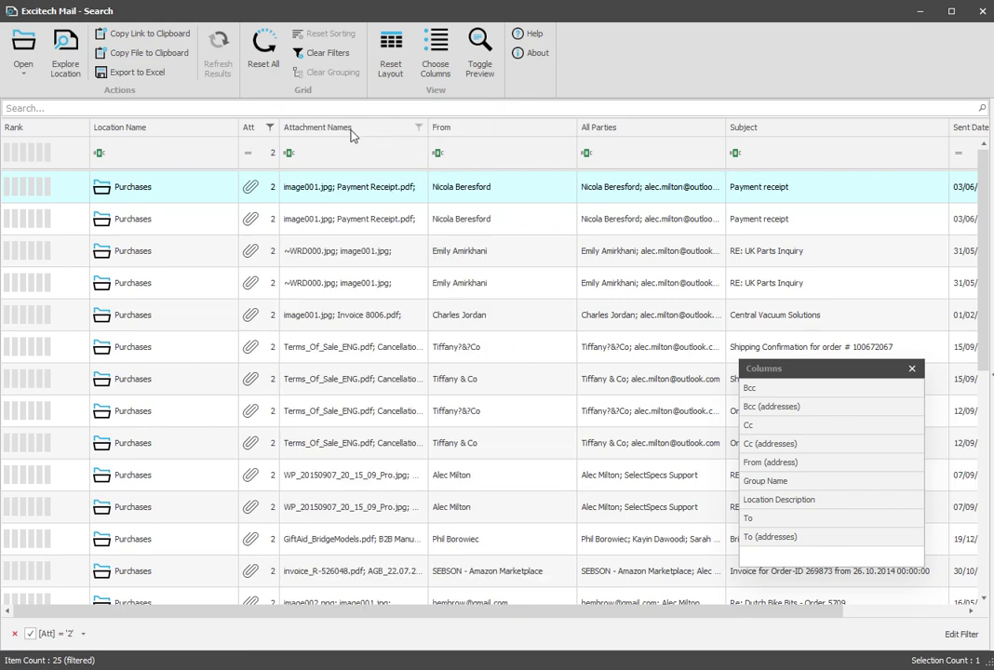
right_click(354, 133)
click(376, 250)
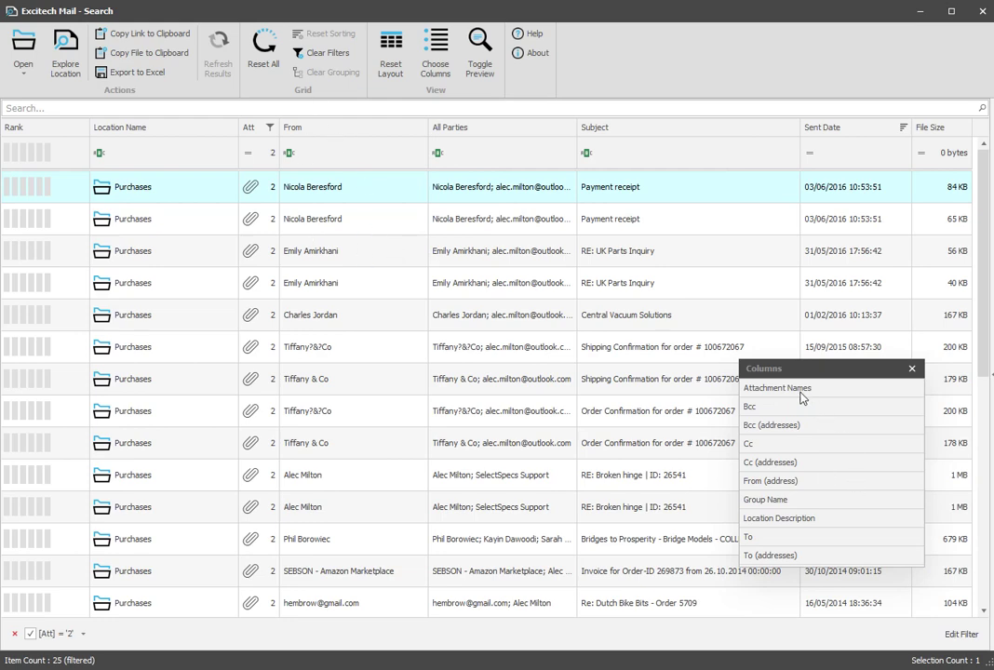
drag(803, 393, 316, 147)
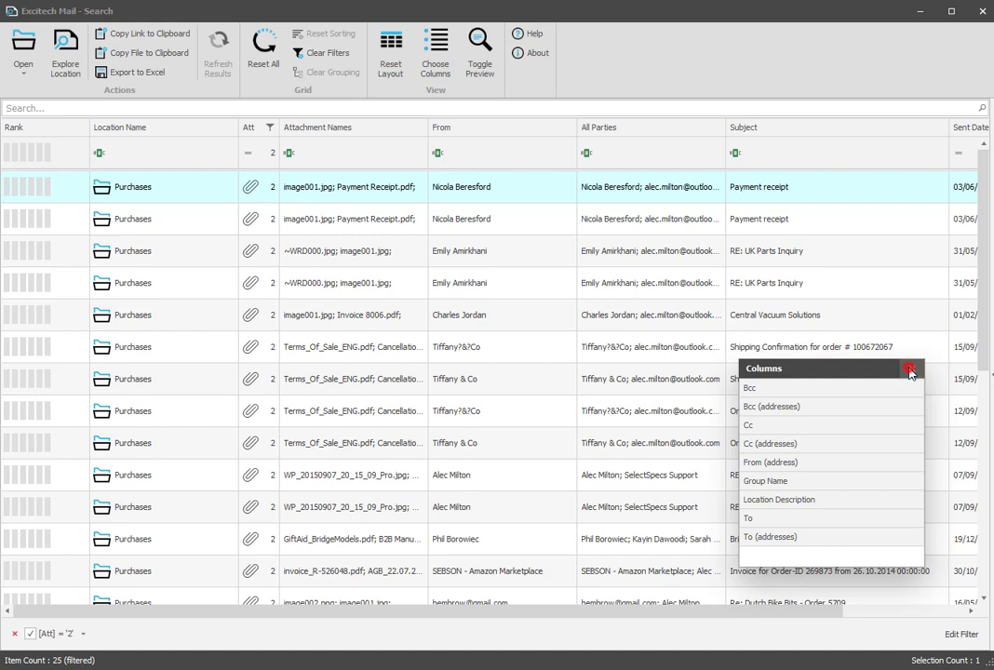
click(911, 373)
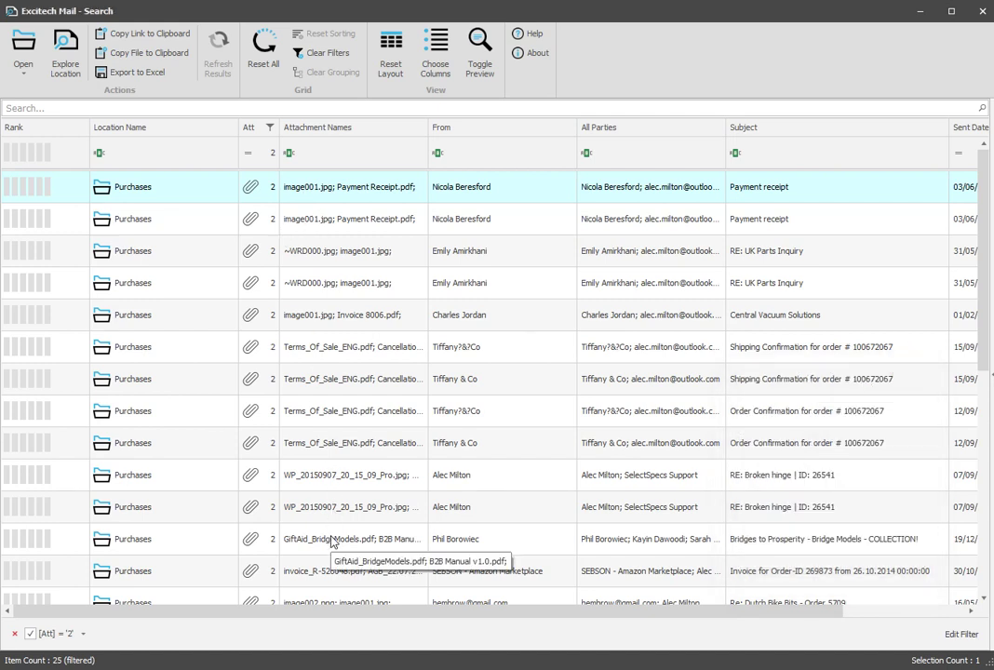
Step: Test 'gift' in the Attachment Names filter, then Reset All to show all 2680 emails
click(357, 153)
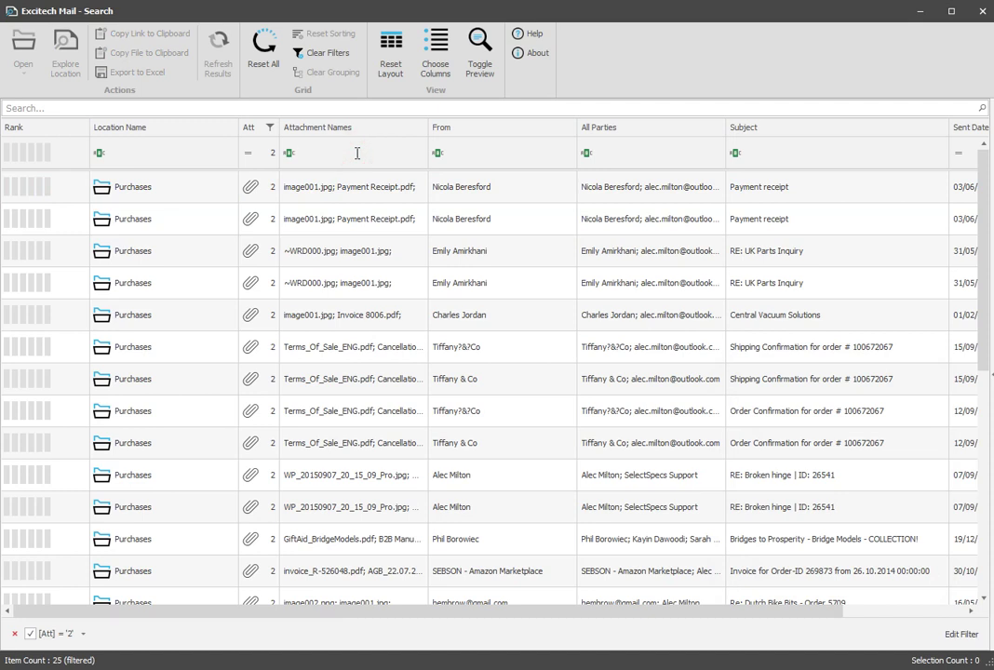
text(gift)
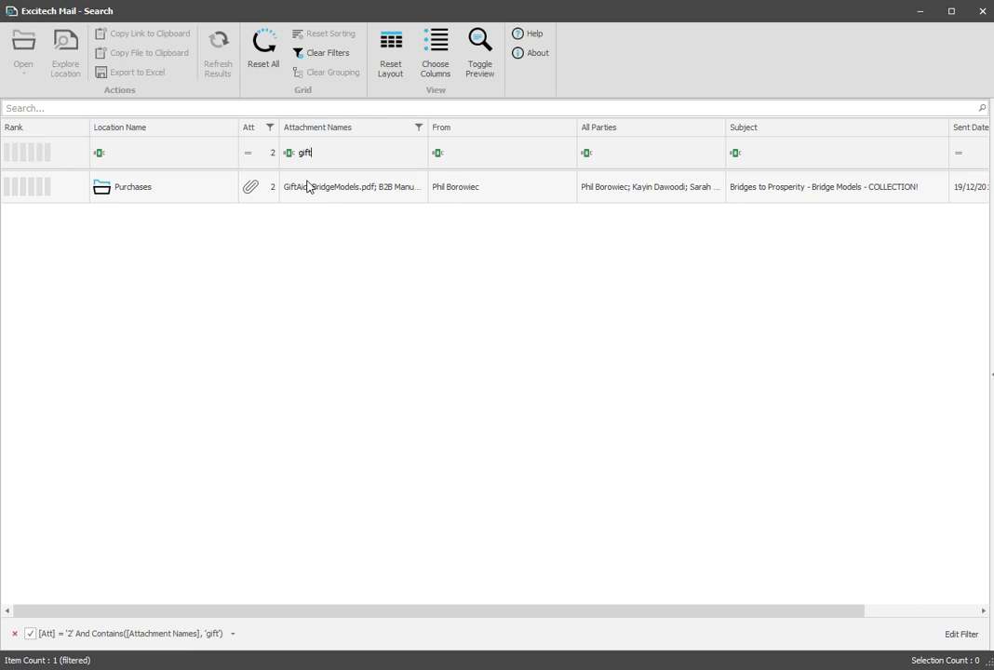
click(261, 62)
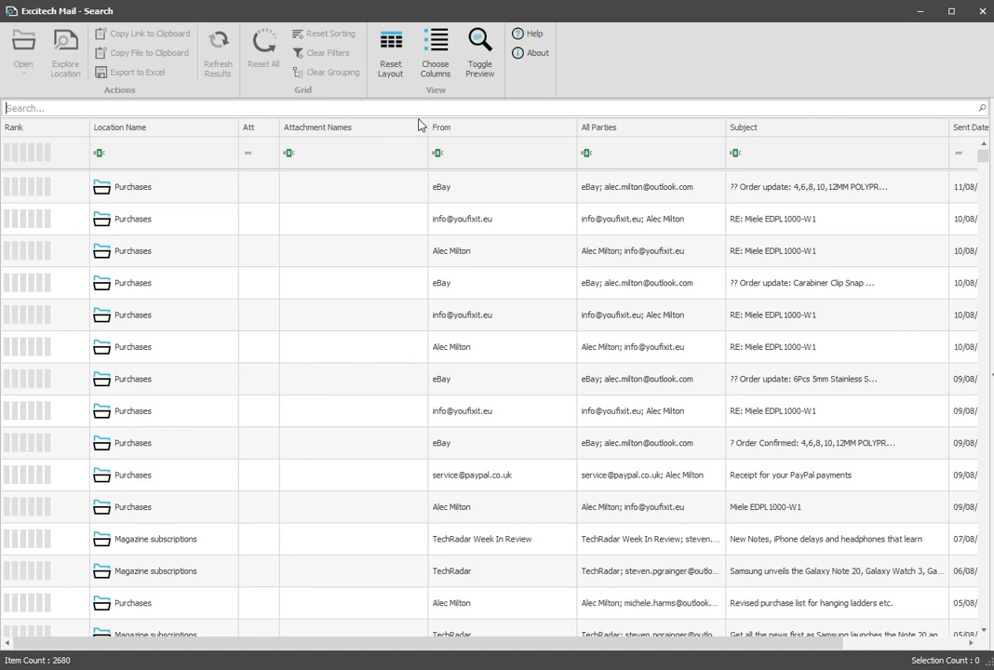
Step: Add the Group Name column beside Location Name and show the Group By Box
click(434, 54)
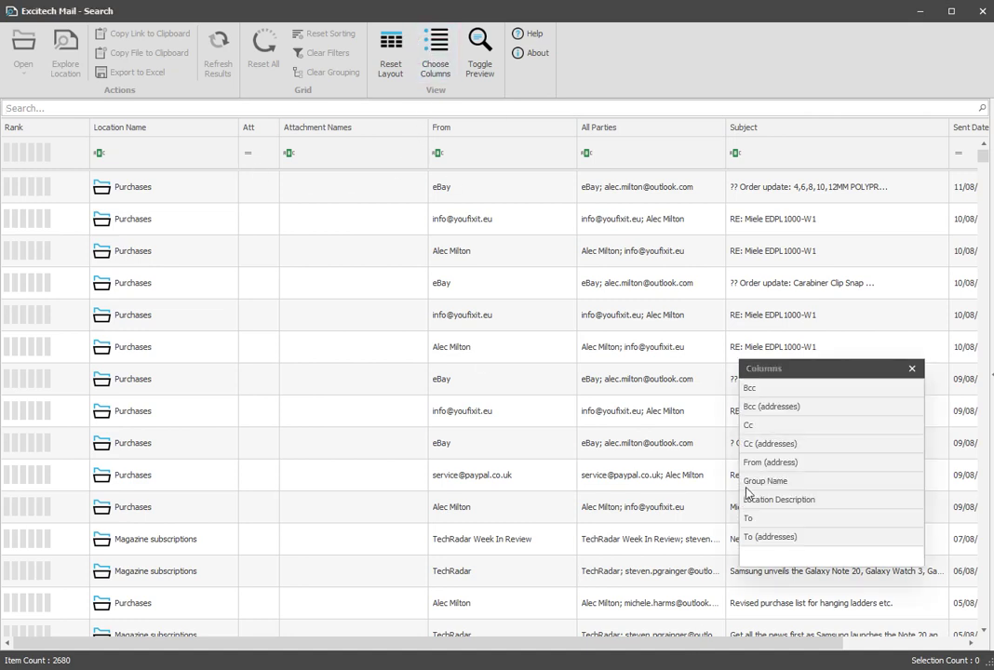
drag(749, 484, 236, 130)
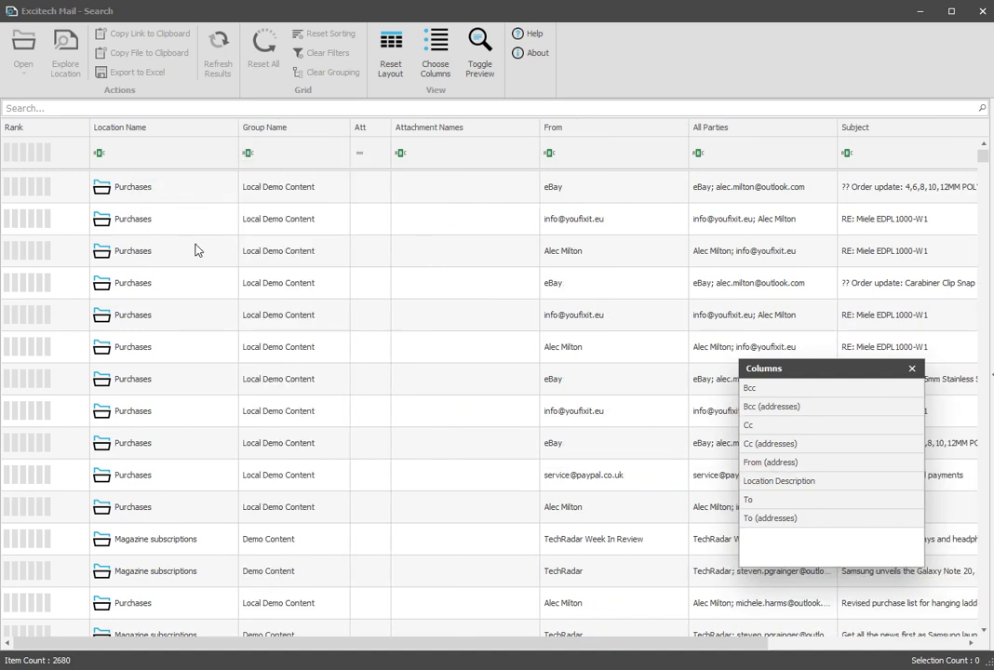
click(912, 369)
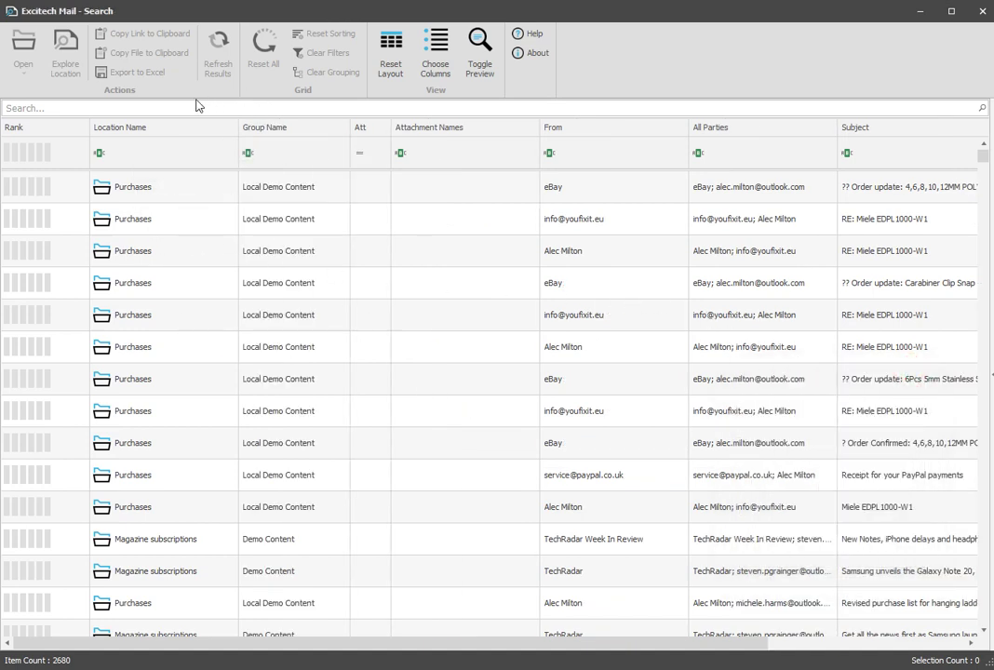
right_click(188, 132)
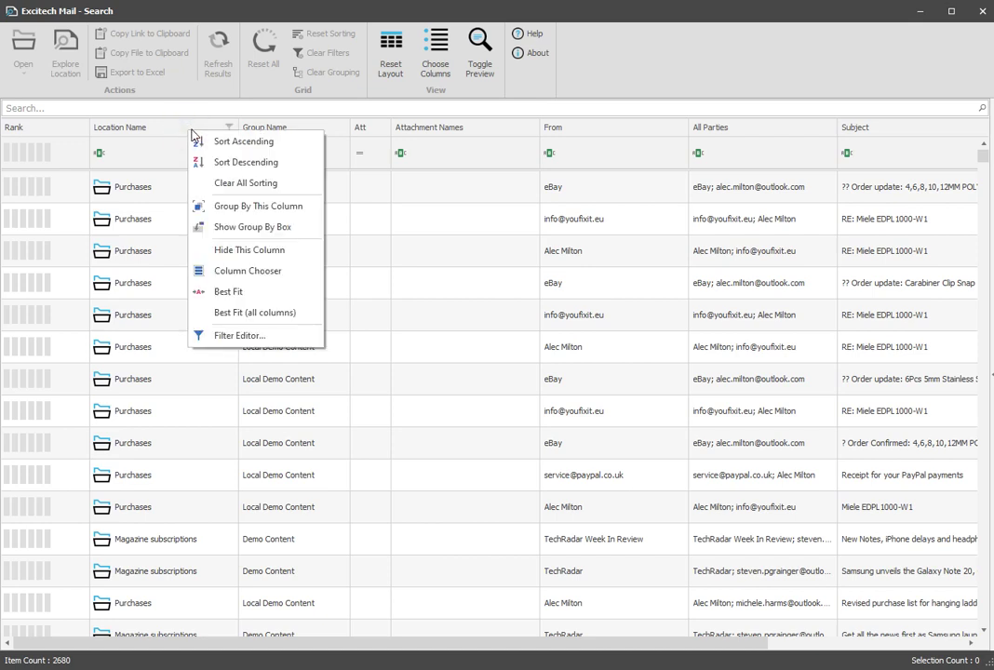
click(249, 227)
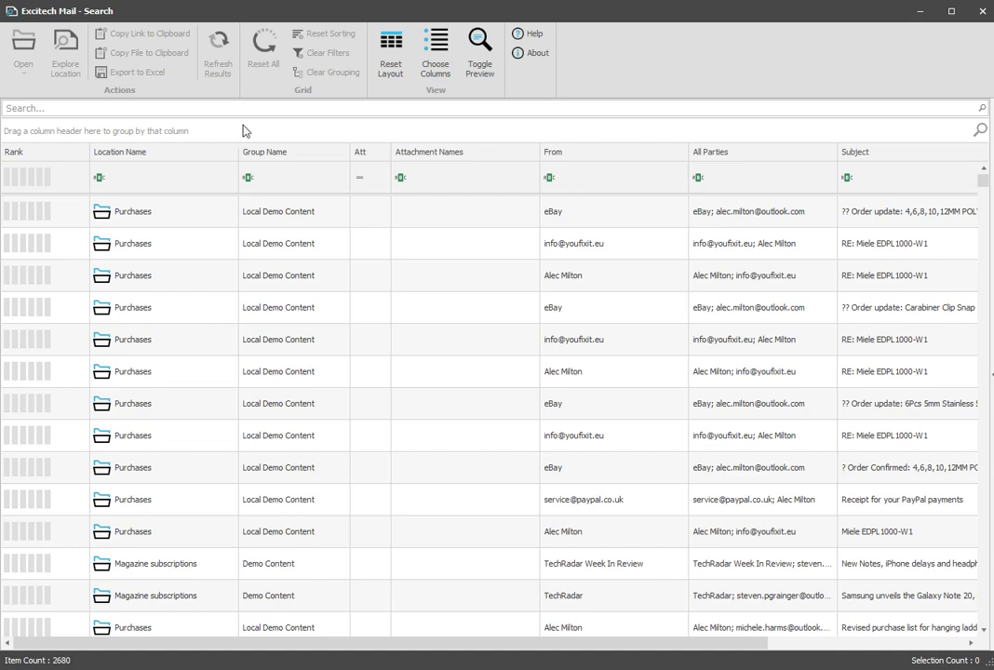
Step: Group the emails by Group Name, Location Name, then From, and expand the Projects group
drag(291, 153, 110, 139)
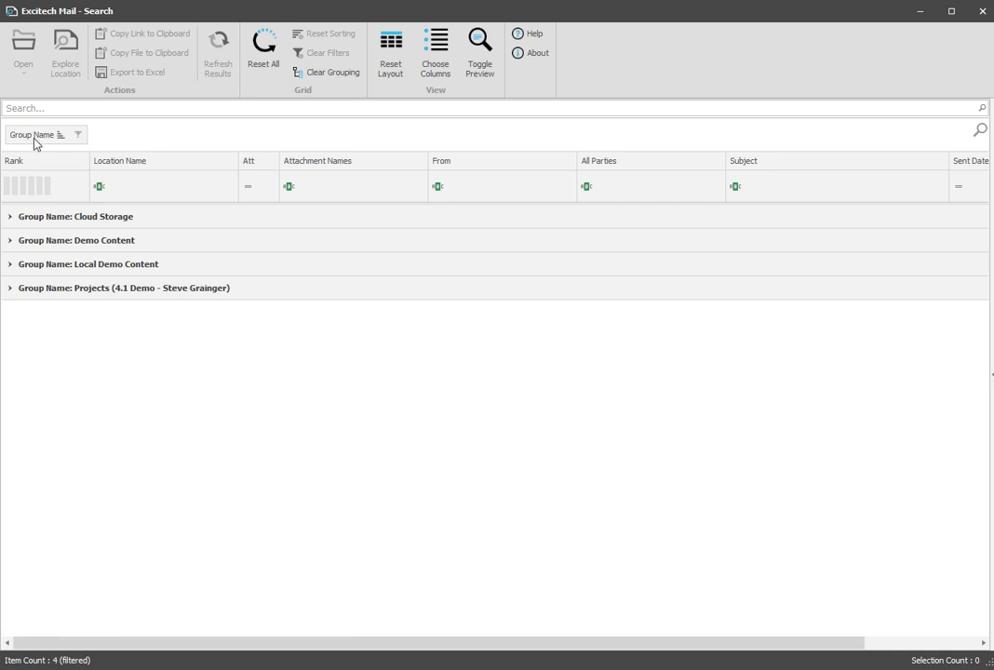
drag(126, 165, 86, 149)
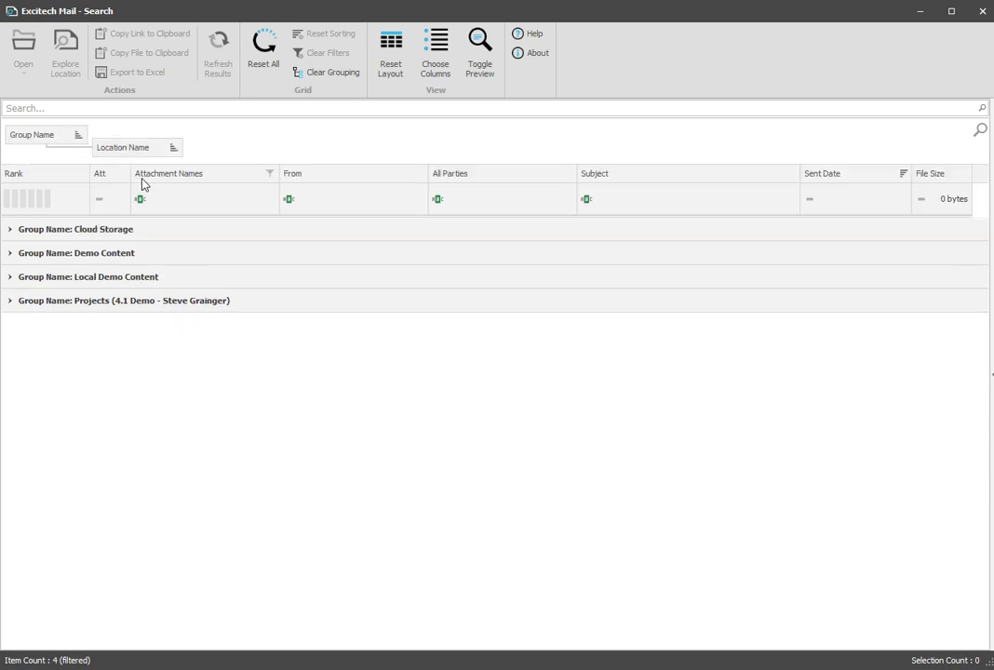
drag(330, 175, 192, 168)
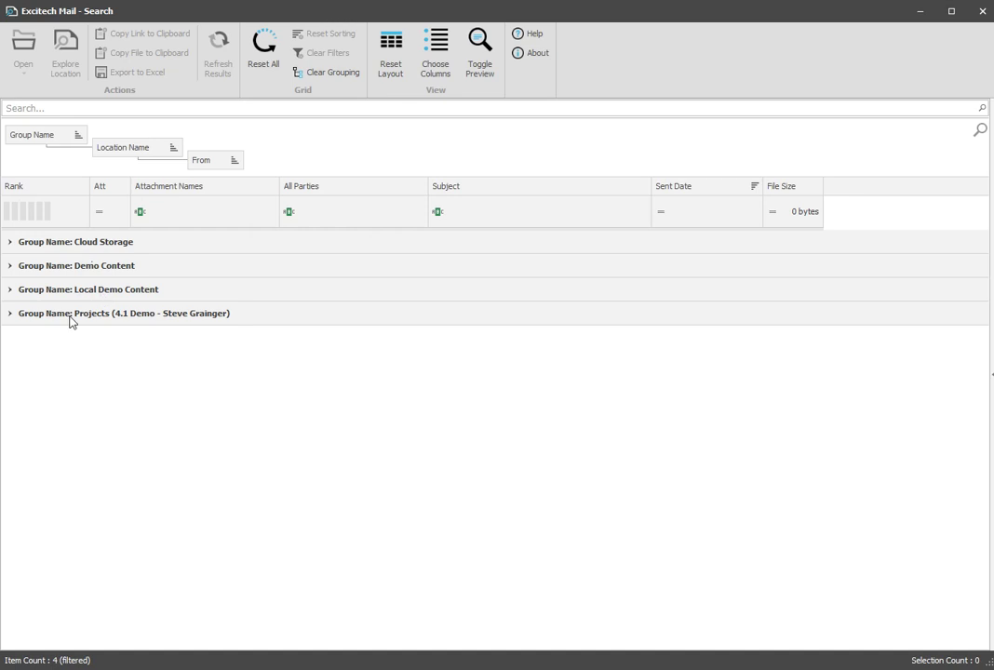
click(10, 314)
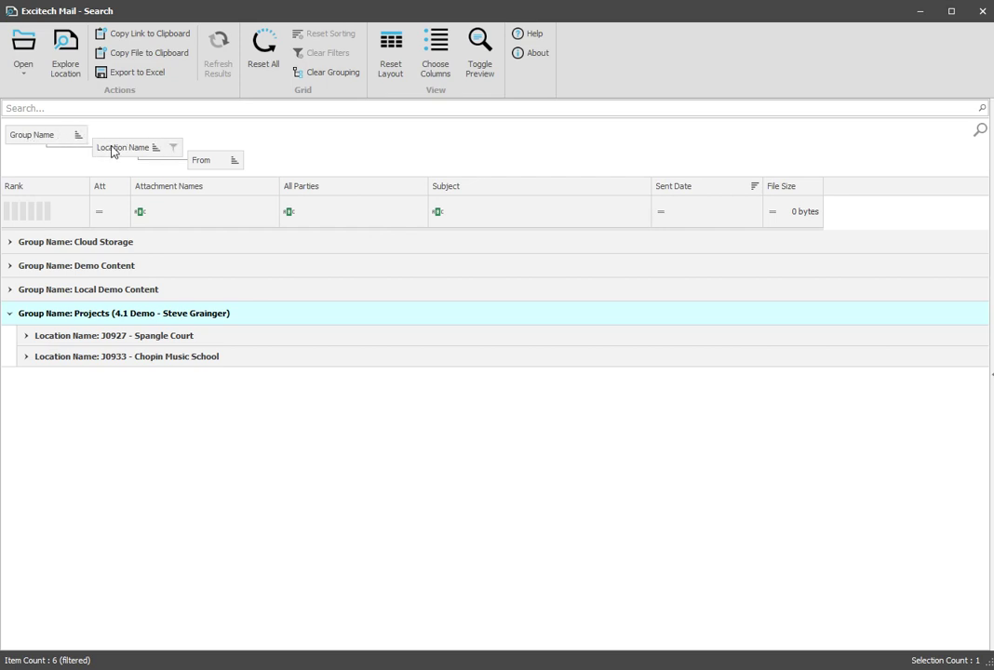
Step: Expand J0927 - Spangle Court and its first sender group, revealing four emails
click(26, 337)
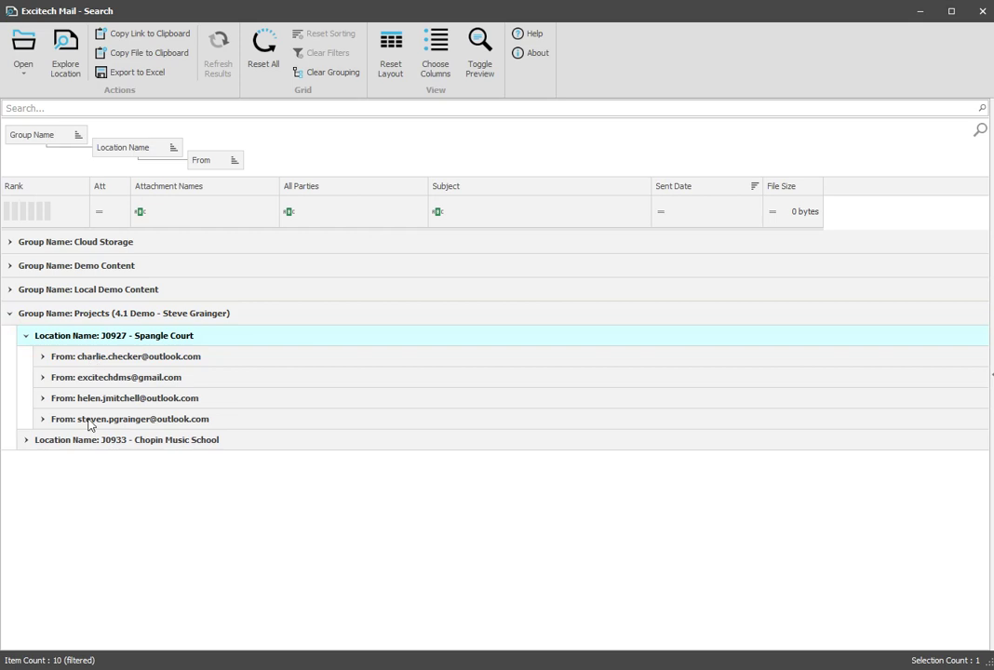
click(42, 357)
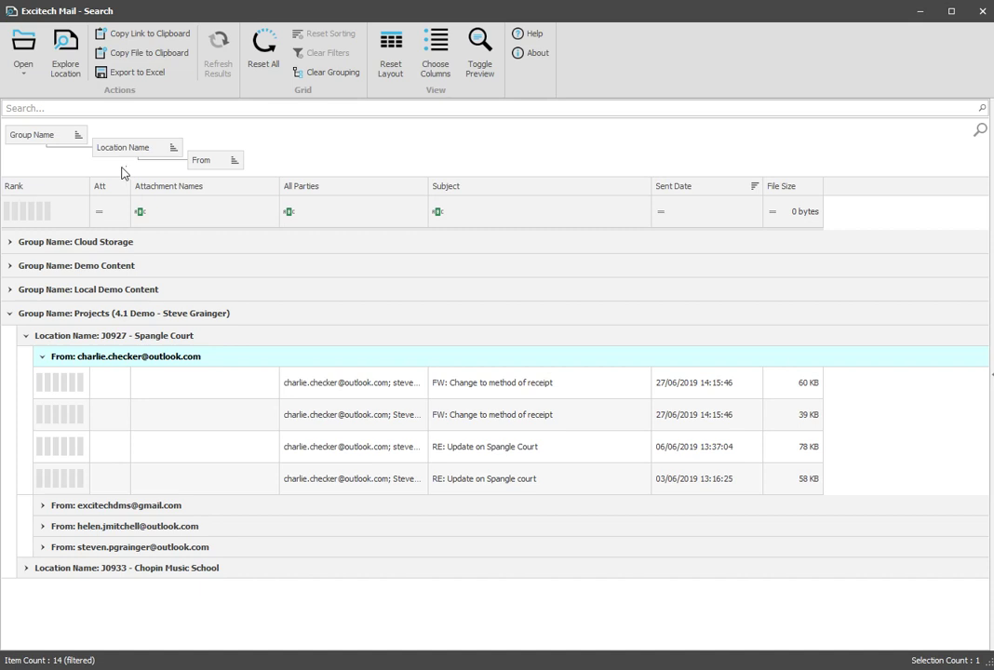
Step: Ungroup Group Name, then re-expand J0927 - Spangle Court and its first sender group
drag(42, 135, 196, 147)
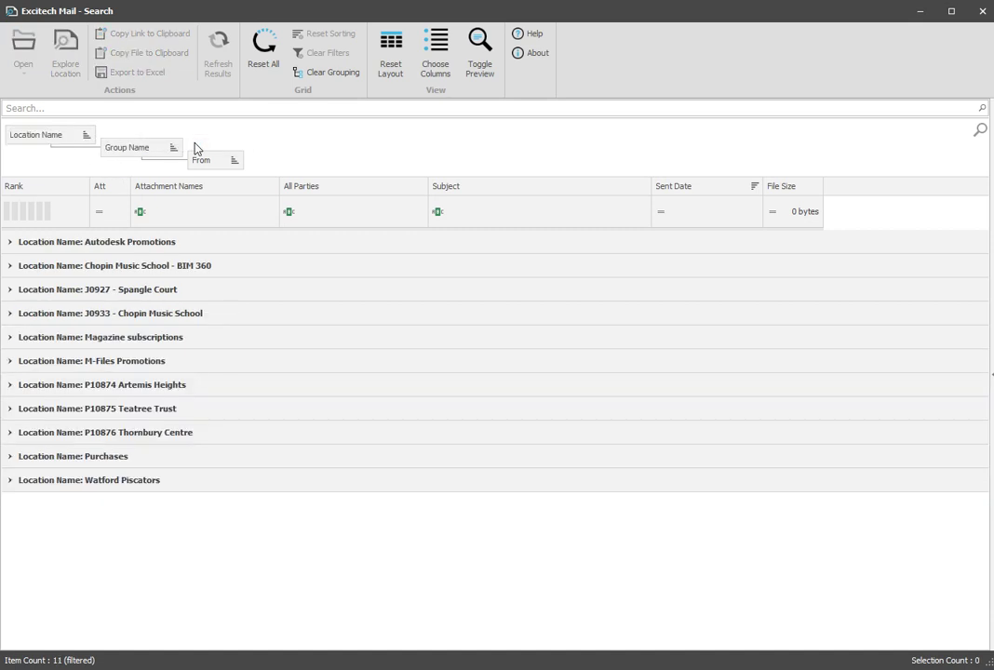
right_click(138, 149)
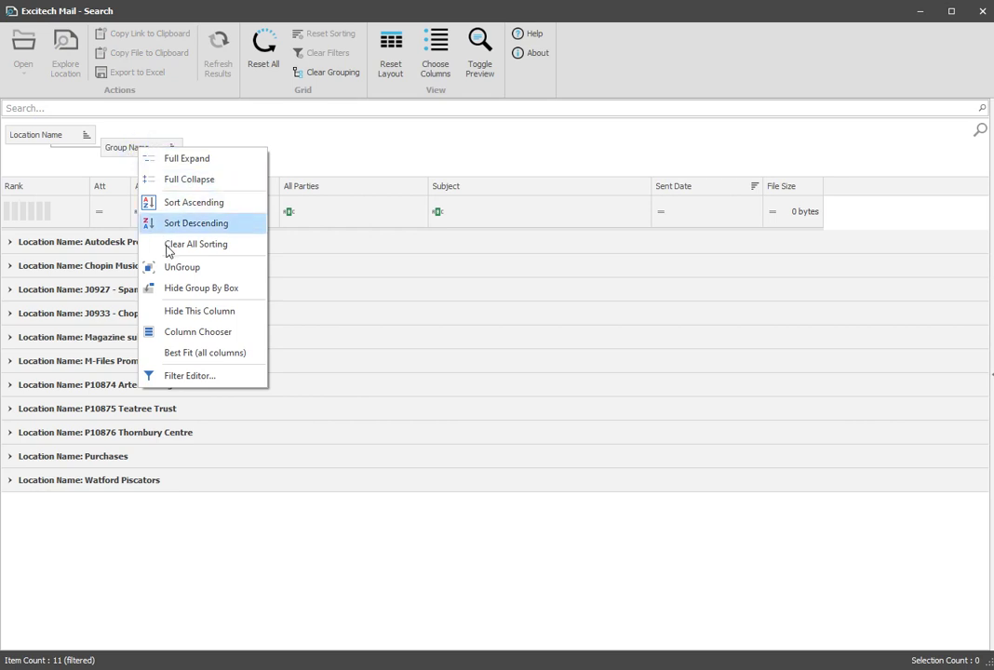
click(170, 267)
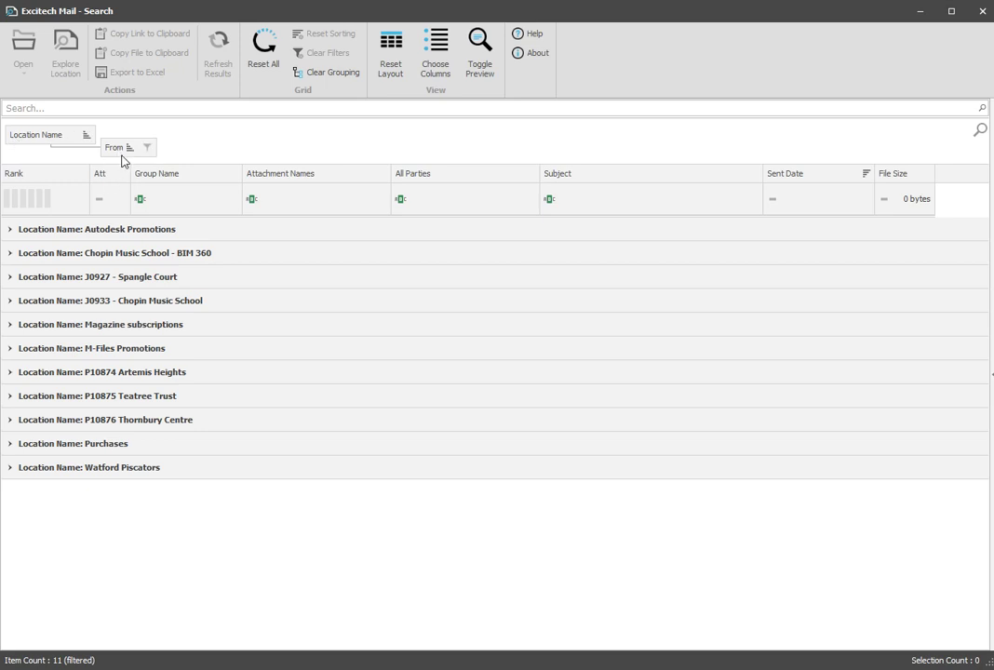
click(9, 277)
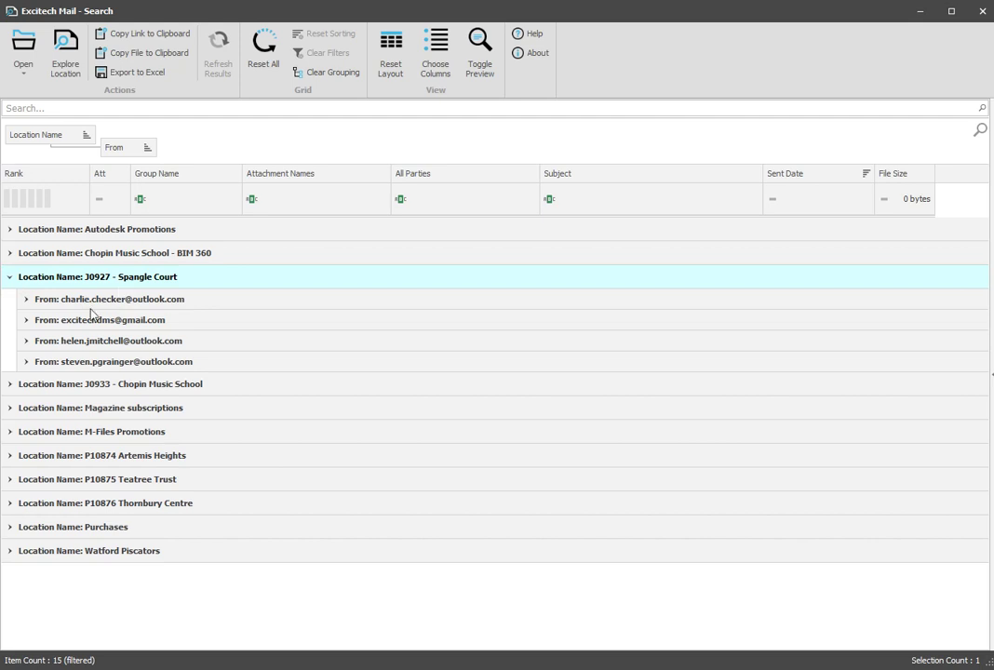
click(26, 299)
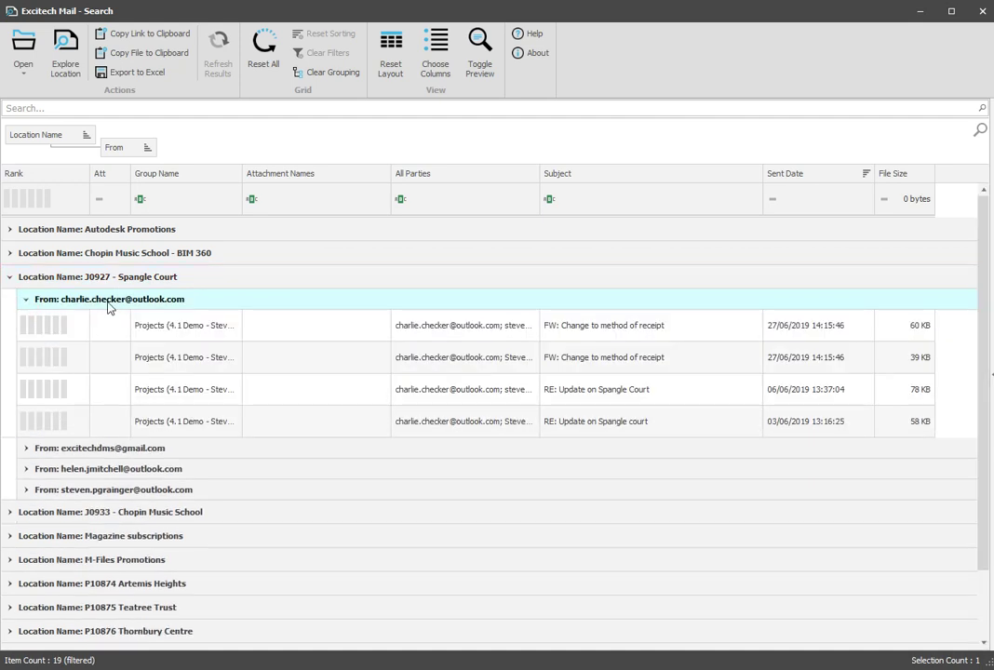